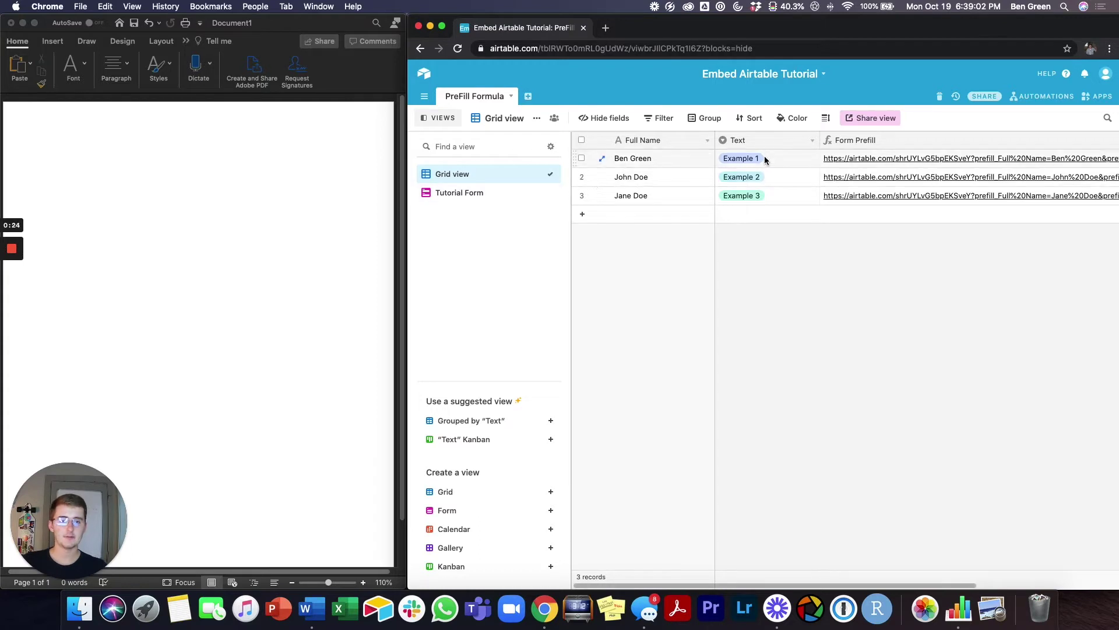
Step: Disable the grid view's old share link, create a new shareable link, and open its embed page
{"action": "left_click", "coordinate": [869, 121]}
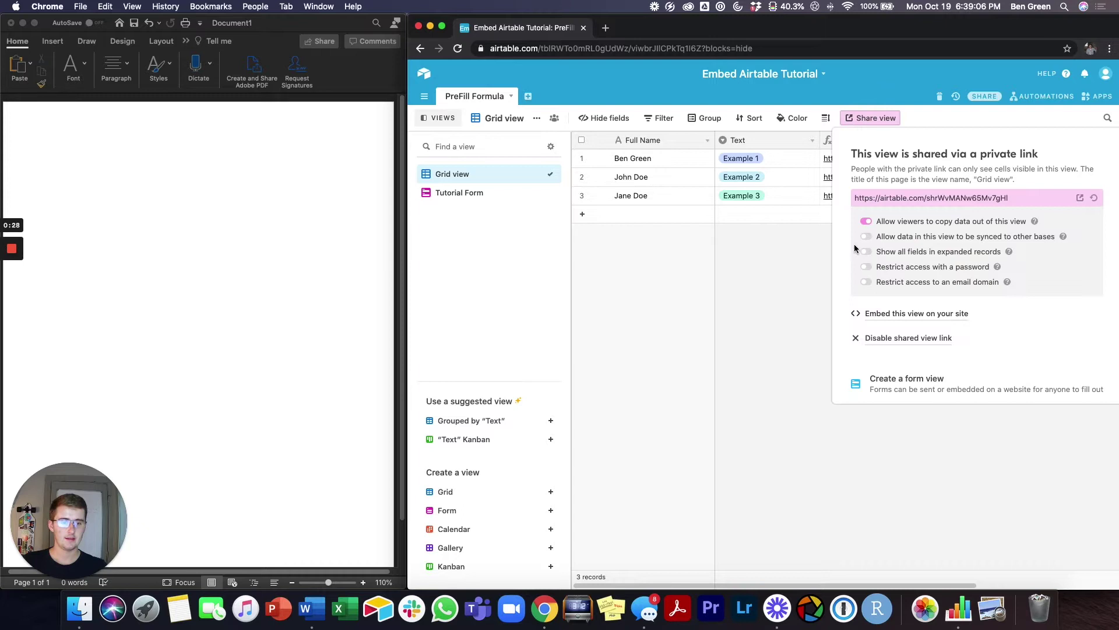
{"action": "left_click", "coordinate": [909, 340]}
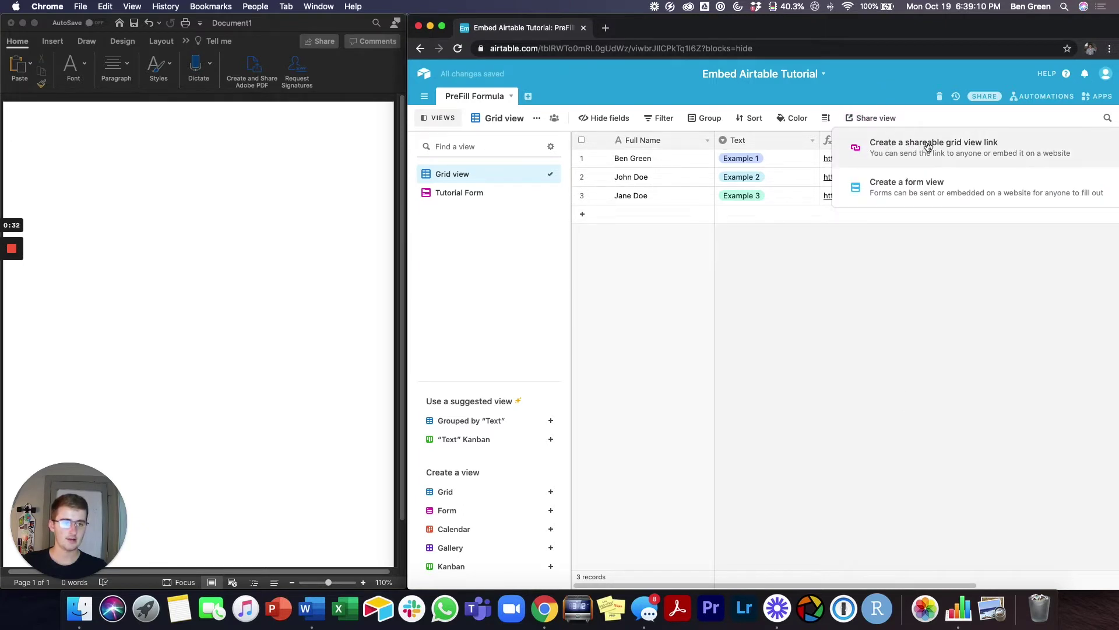
{"action": "left_click", "coordinate": [904, 151]}
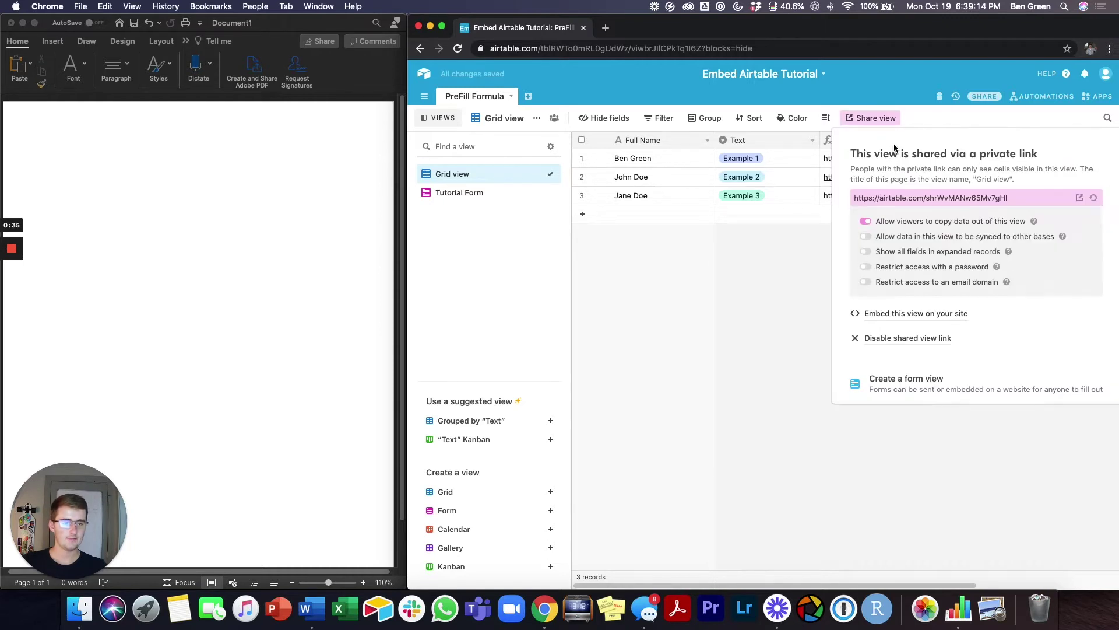
{"action": "left_click", "coordinate": [885, 315]}
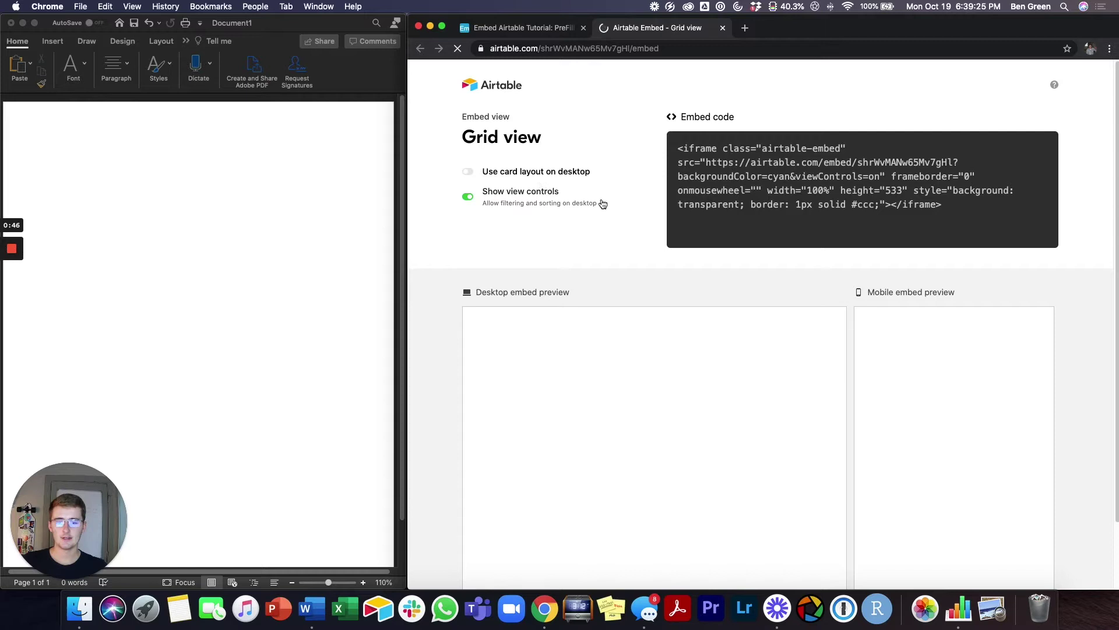
Step: Inspect the grid view's iframe embed code, then return to the Embed Airtable Tutorial base tab
{"action": "left_click", "coordinate": [959, 212]}
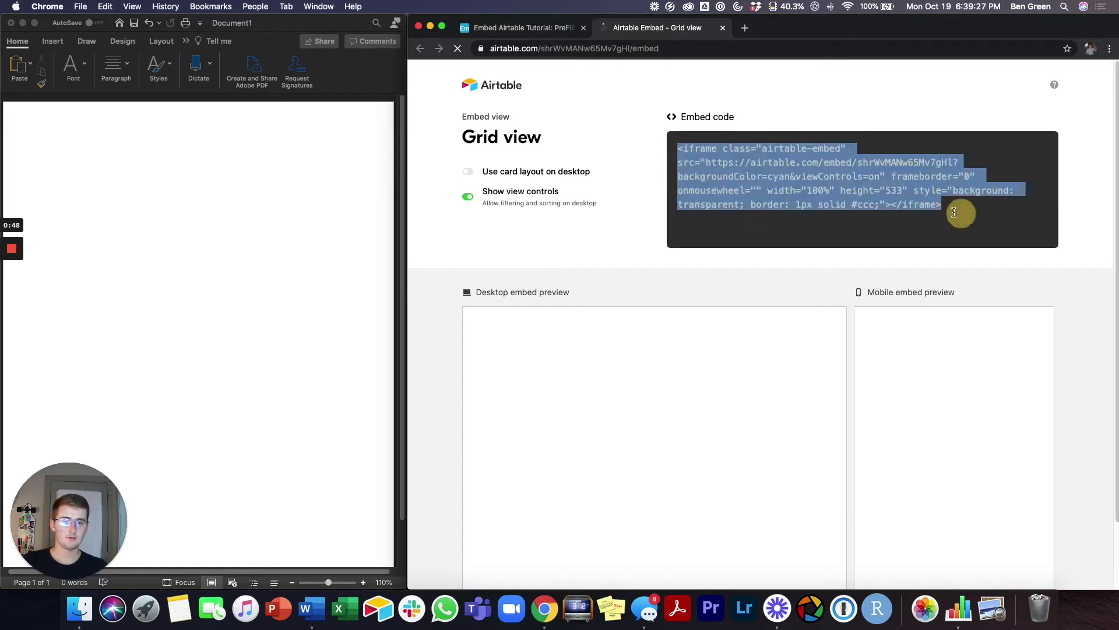
{"action": "left_click", "coordinate": [663, 151]}
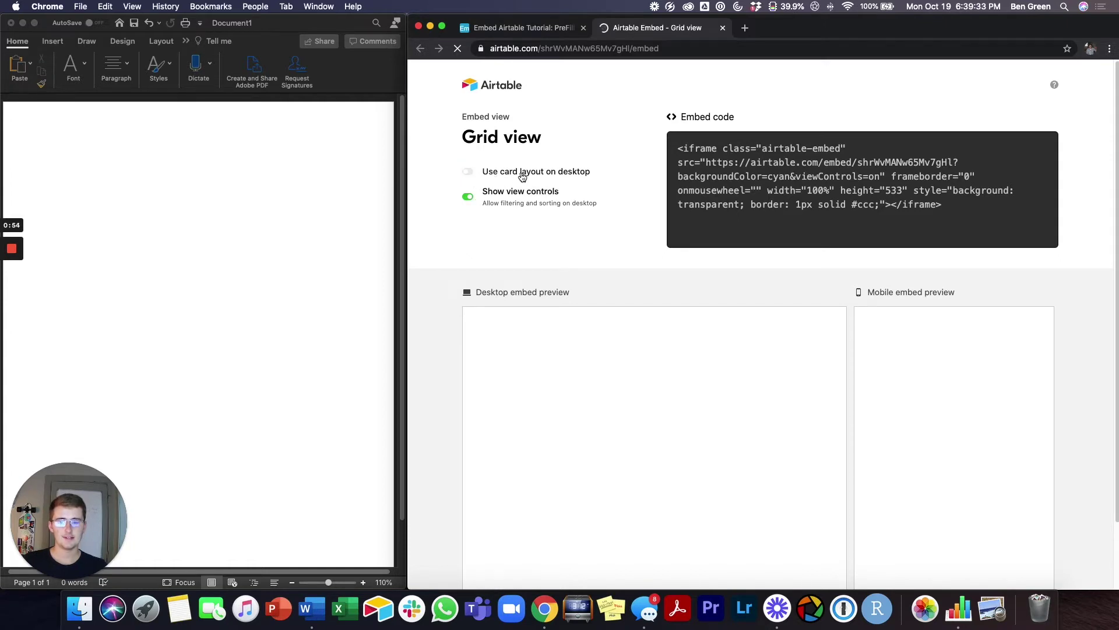
{"action": "left_click", "coordinate": [513, 28]}
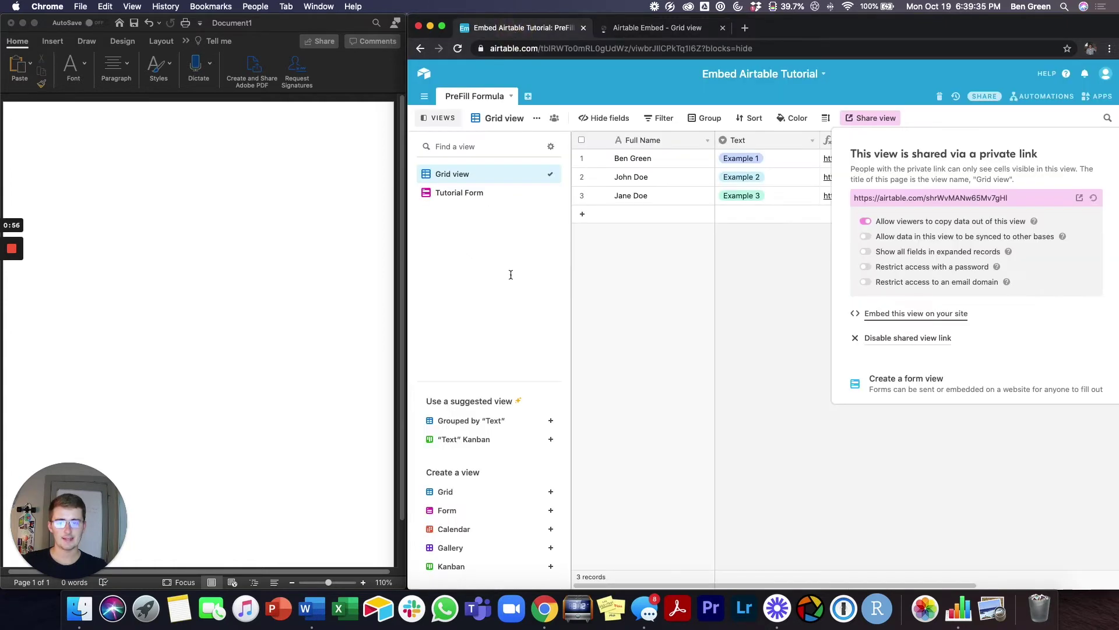
{"action": "mouse_move", "coordinate": [492, 551]}
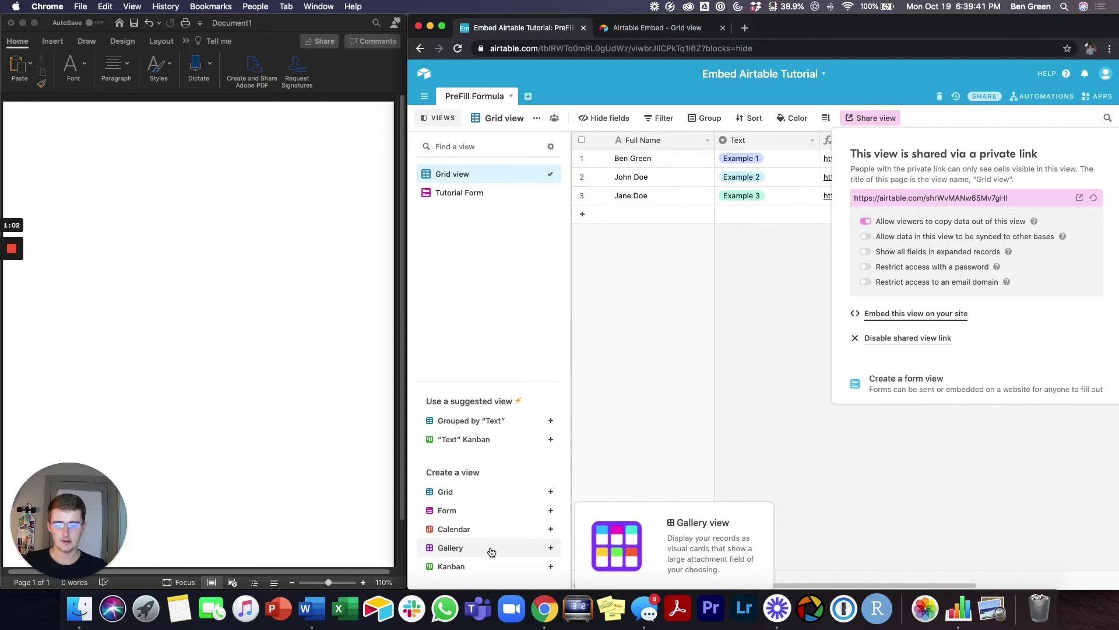
Step: Create a Gallery view named 'Gallery', then go back to the Grid view embed tab
{"action": "left_click", "coordinate": [492, 550]}
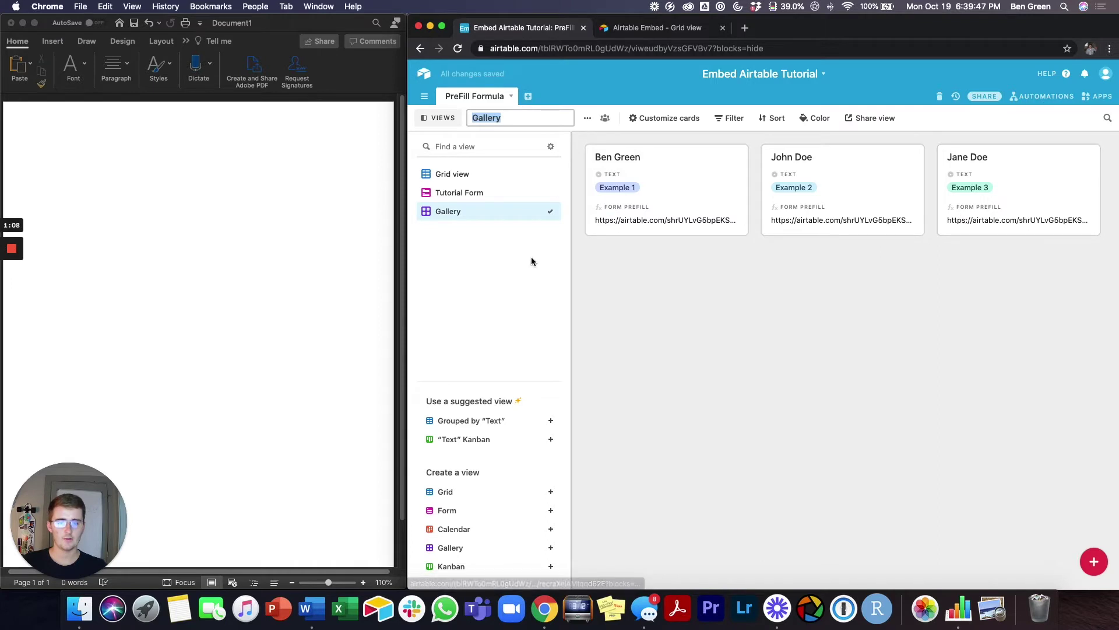
{"action": "left_click", "coordinate": [494, 260]}
{"action": "left_click", "coordinate": [639, 27]}
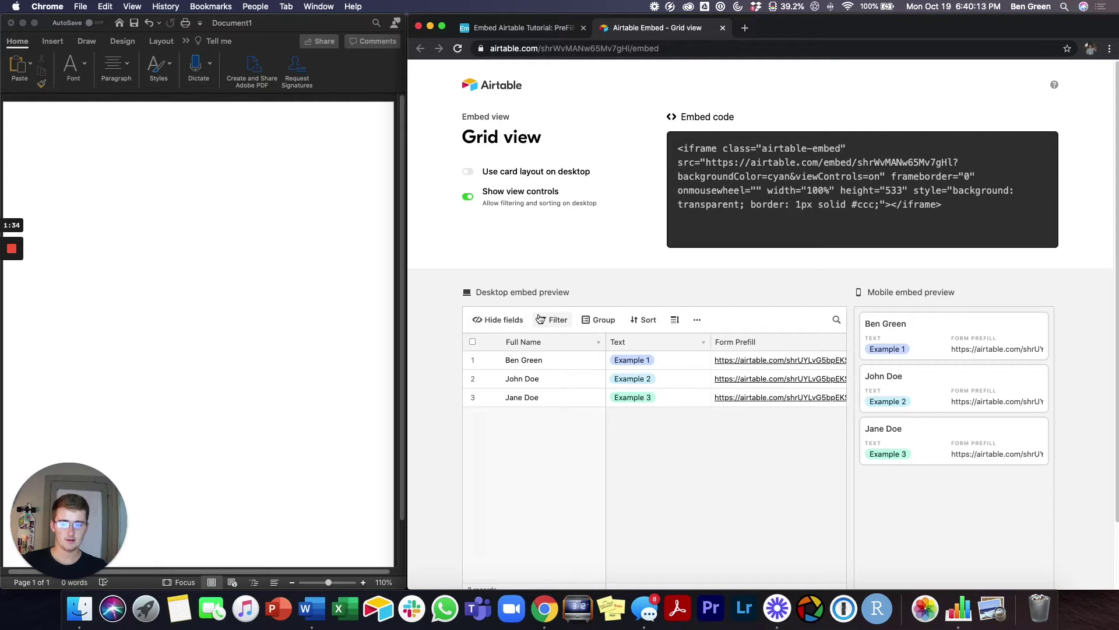
Step: Turn off 'Show view controls' and copy the updated grid iframe code (height 533)
{"action": "left_click", "coordinate": [467, 198]}
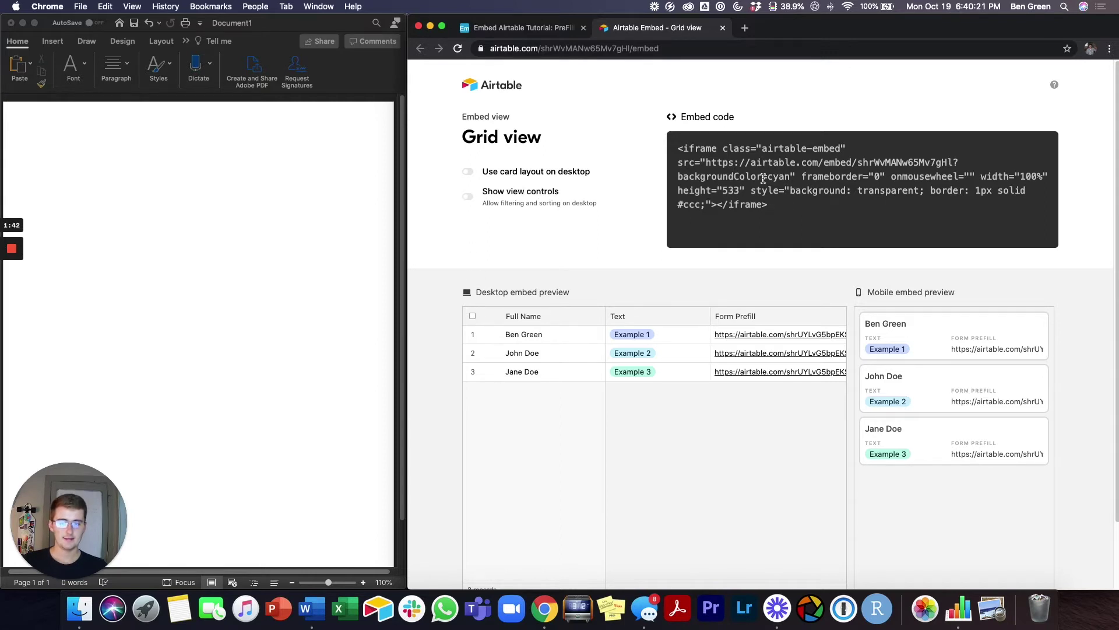
{"action": "left_click", "coordinate": [790, 206]}
{"action": "key", "text": "super+c"}
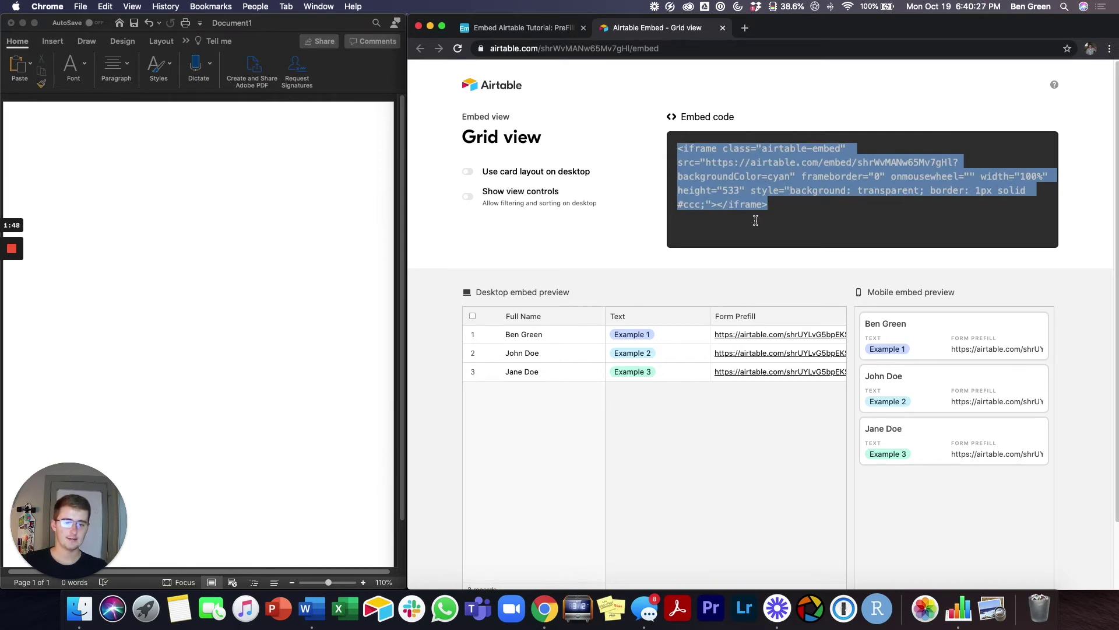
{"action": "scroll", "coordinate": [484, 251], "scroll_direction": "down", "scroll_amount": 3}
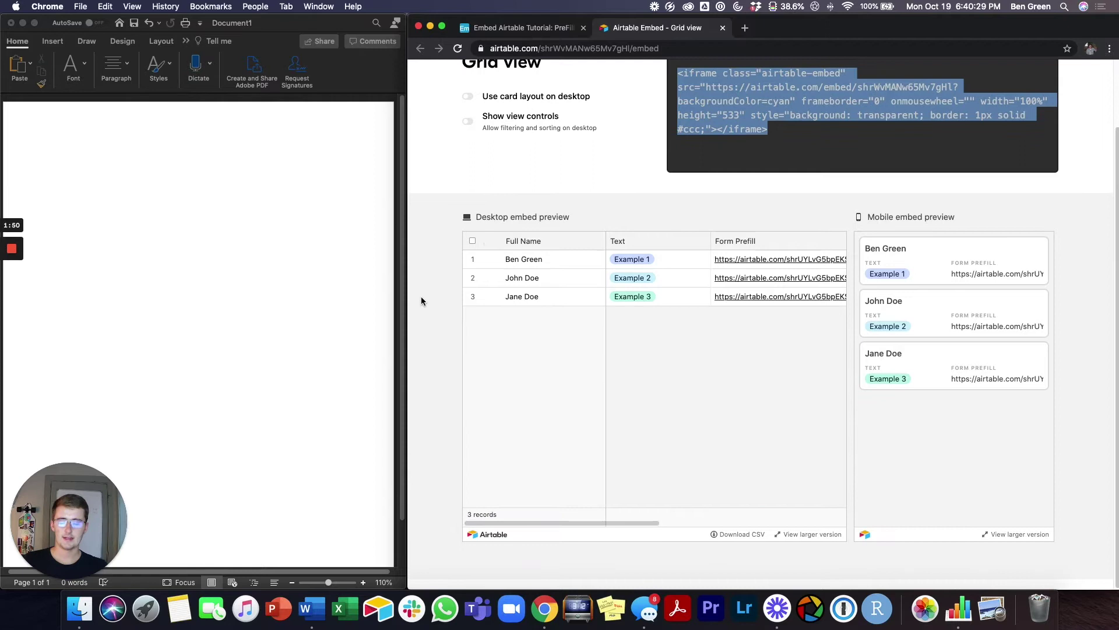
{"action": "scroll", "coordinate": [440, 299], "scroll_direction": "up", "scroll_amount": 3}
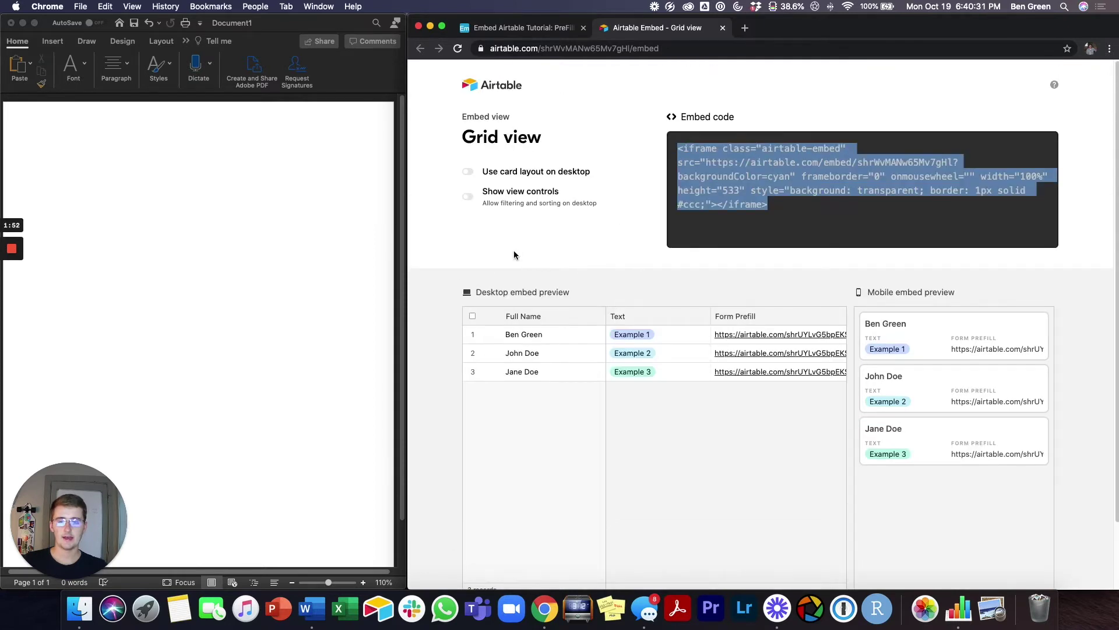
{"action": "scroll", "coordinate": [484, 239], "scroll_direction": "down", "scroll_amount": 3}
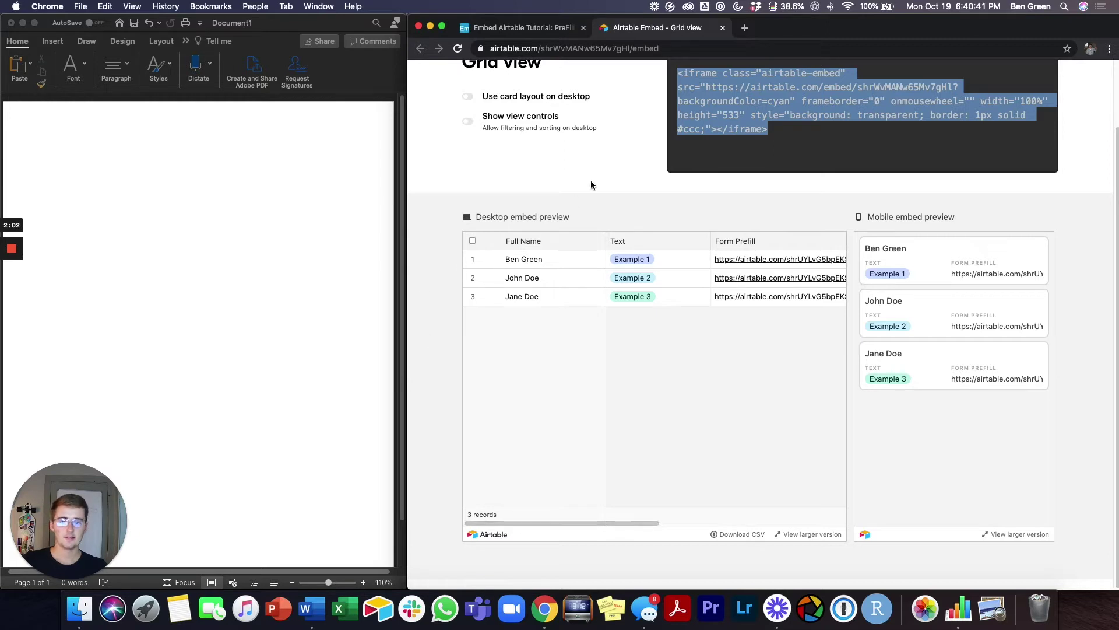
{"action": "scroll", "coordinate": [590, 180], "scroll_direction": "up", "scroll_amount": 3}
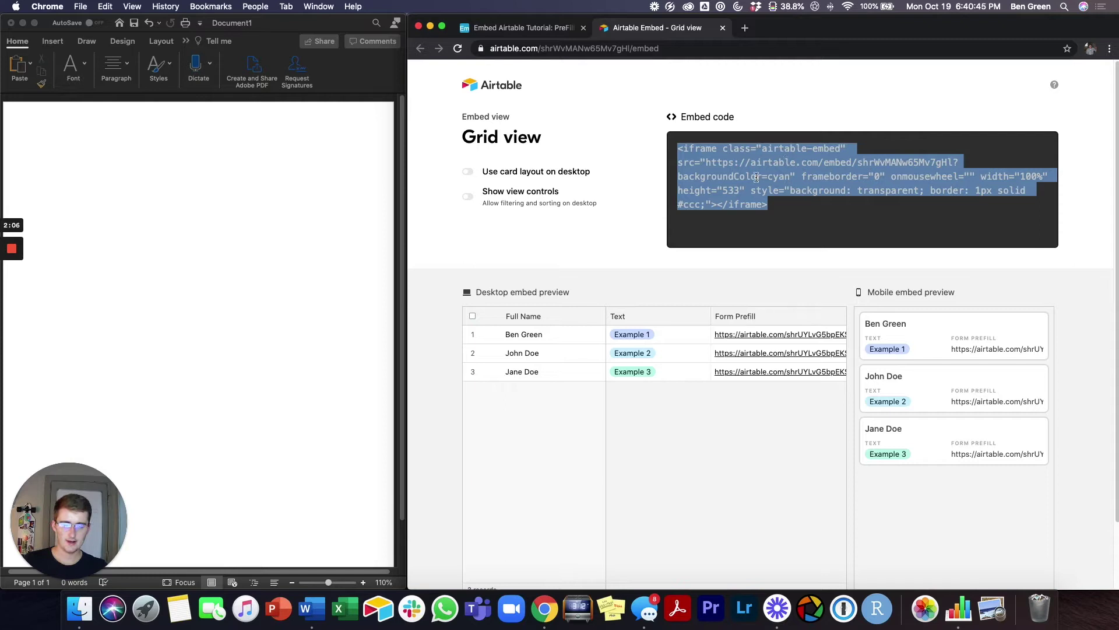
Step: Paste the grid iframe code into the Word document and change height="533" to 1060
{"action": "left_click", "coordinate": [140, 210]}
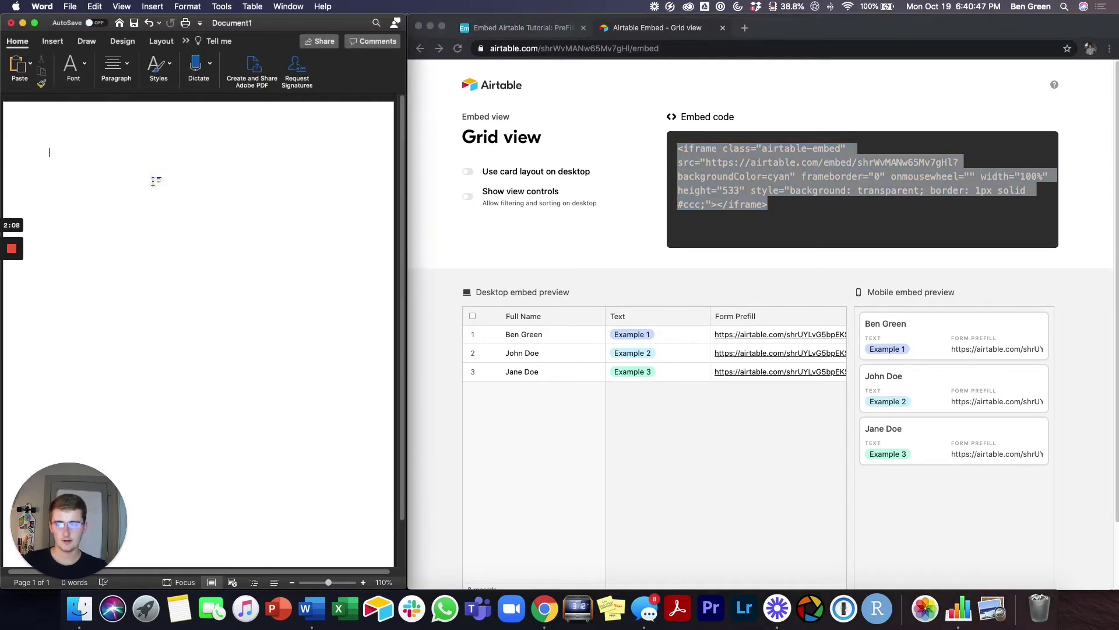
{"action": "key", "text": "super+v"}
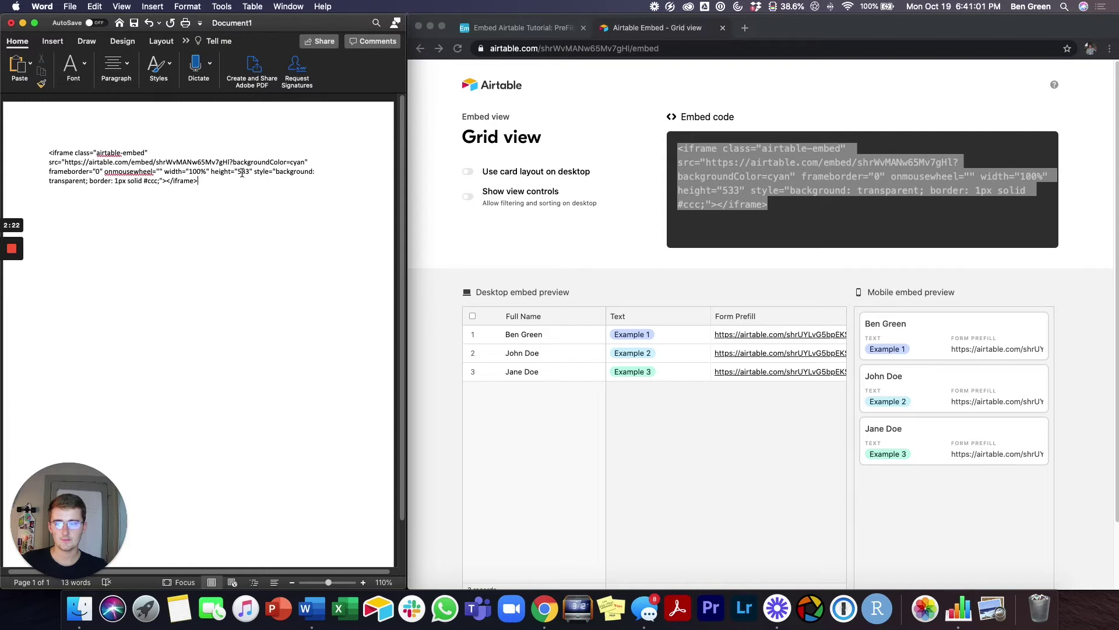
{"action": "double_click", "coordinate": [242, 172]}
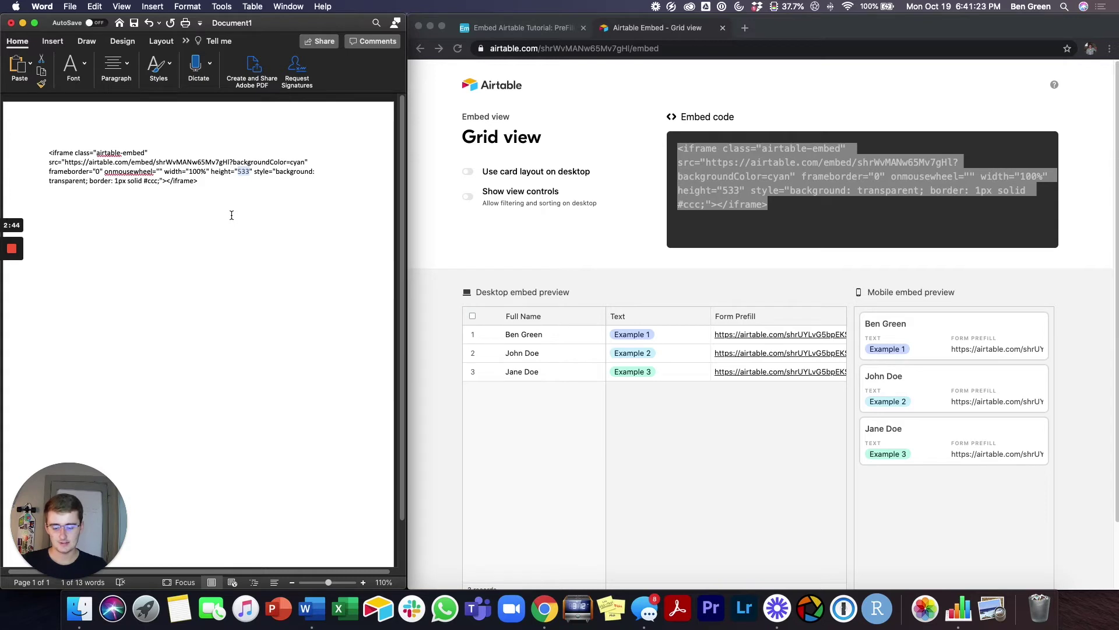
{"action": "type", "text": "10"}
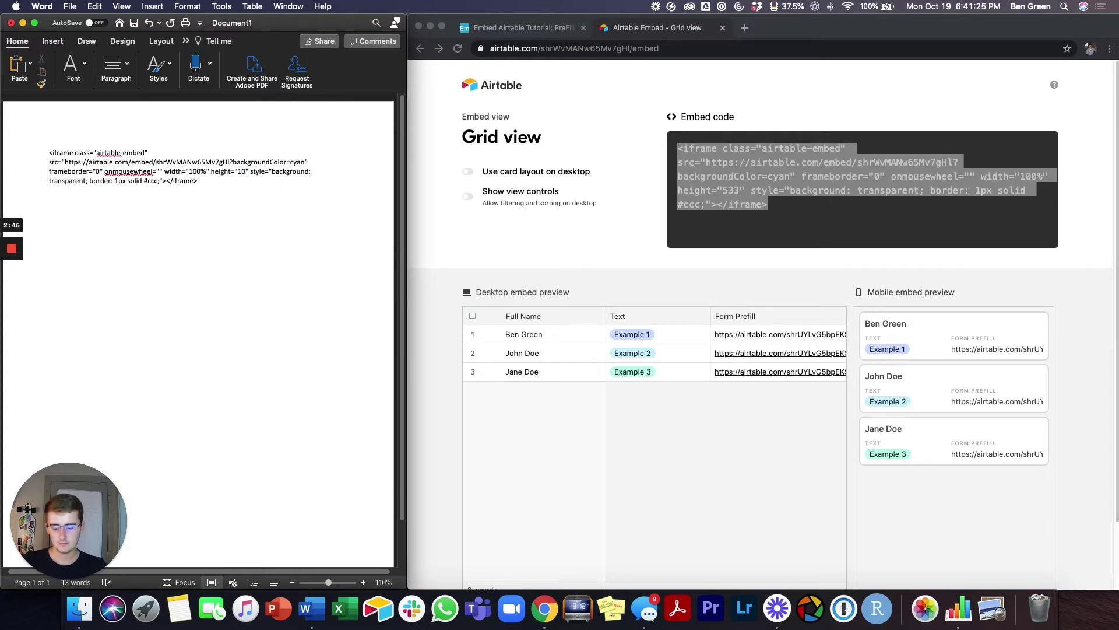
{"action": "type", "text": "60"}
{"action": "left_click", "coordinate": [257, 275]}
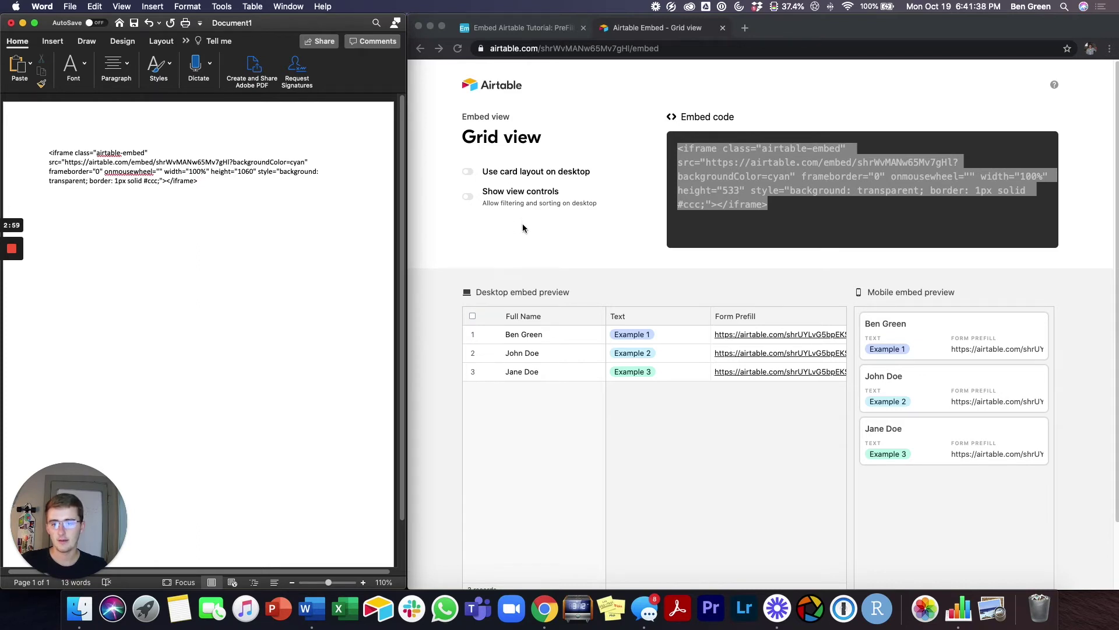
Step: Close the grid embed tab and switch Airtable to the Tutorial Form view
{"action": "scroll", "coordinate": [522, 225], "scroll_direction": "down", "scroll_amount": 3}
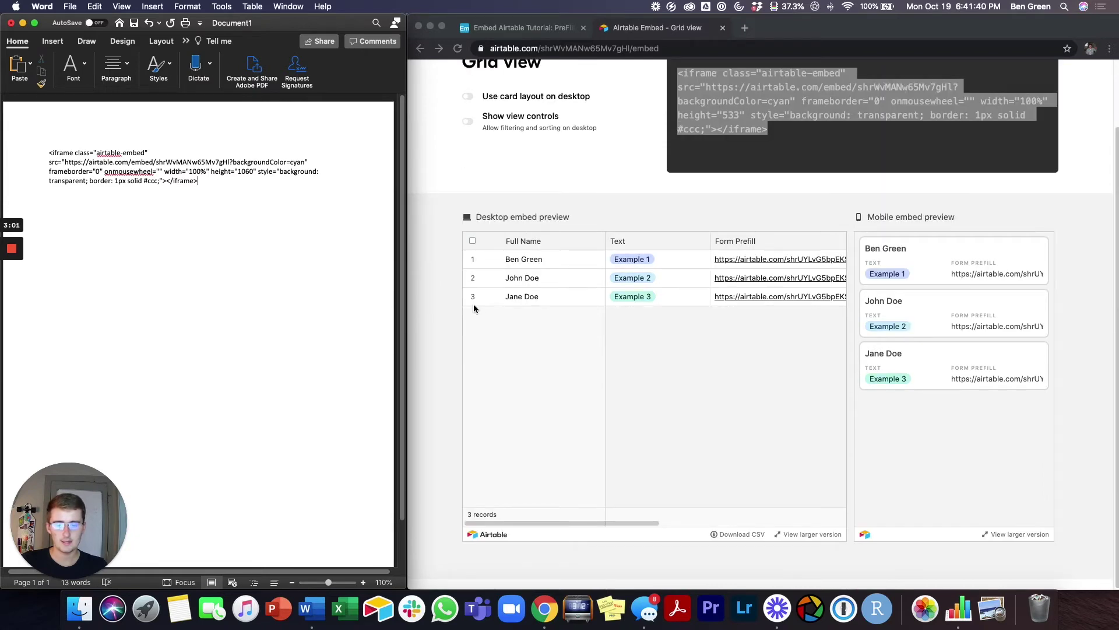
{"action": "scroll", "coordinate": [443, 289], "scroll_direction": "up", "scroll_amount": 1}
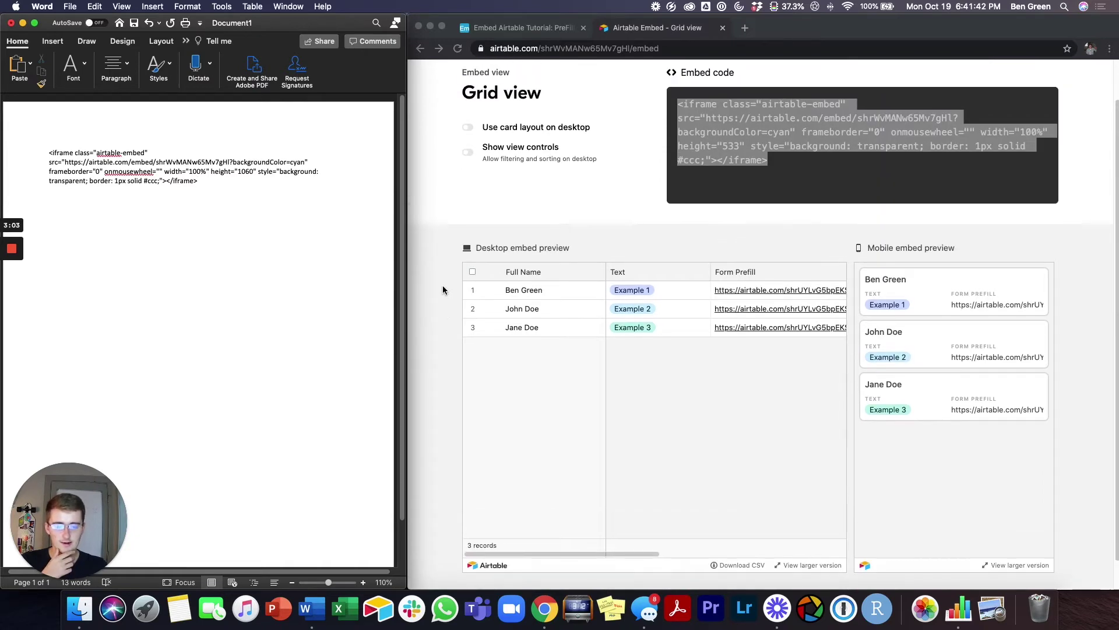
{"action": "left_click", "coordinate": [723, 28]}
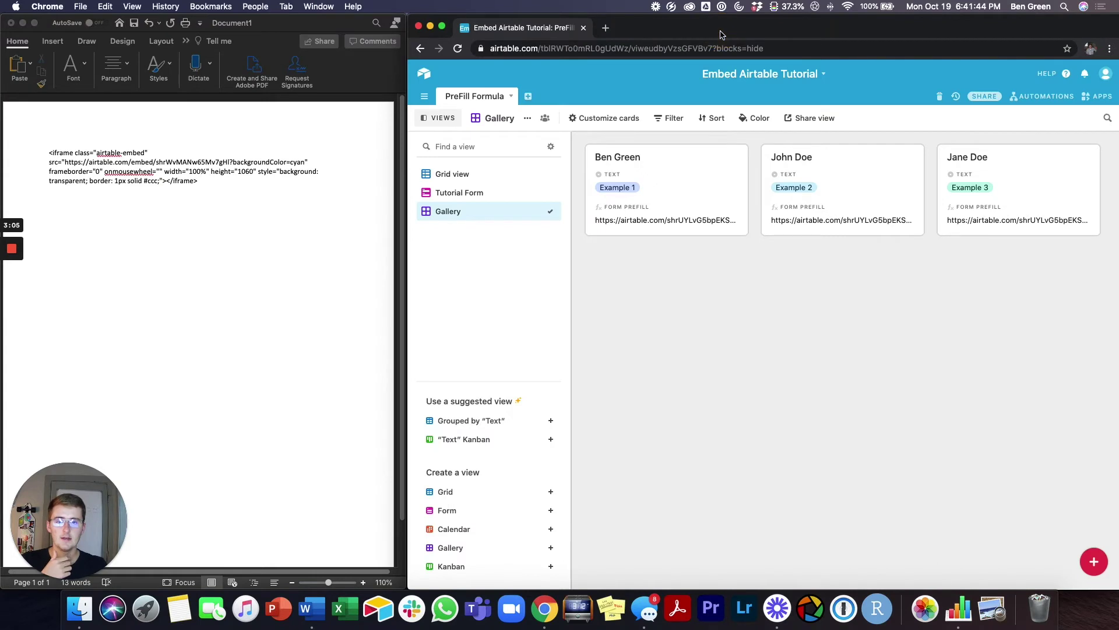
{"action": "left_click", "coordinate": [512, 194]}
Step: Delete all of the old grid embed code from the Word document
{"action": "left_click", "coordinate": [267, 199]}
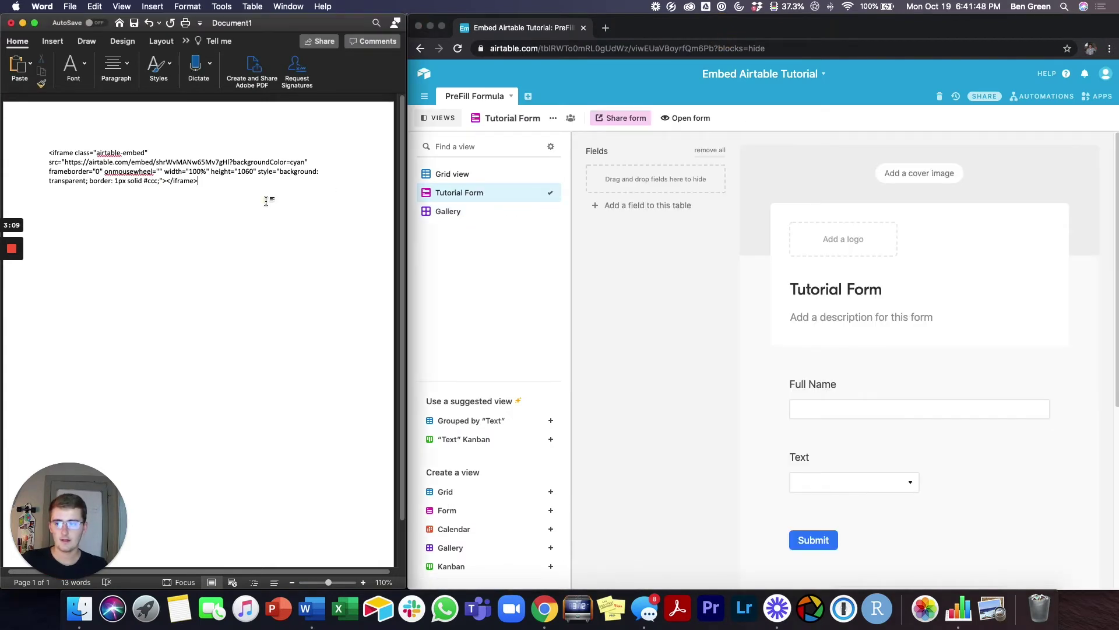
{"action": "left_click", "coordinate": [45, 129], "text": "shift"}
{"action": "key", "text": "BackSpace"}
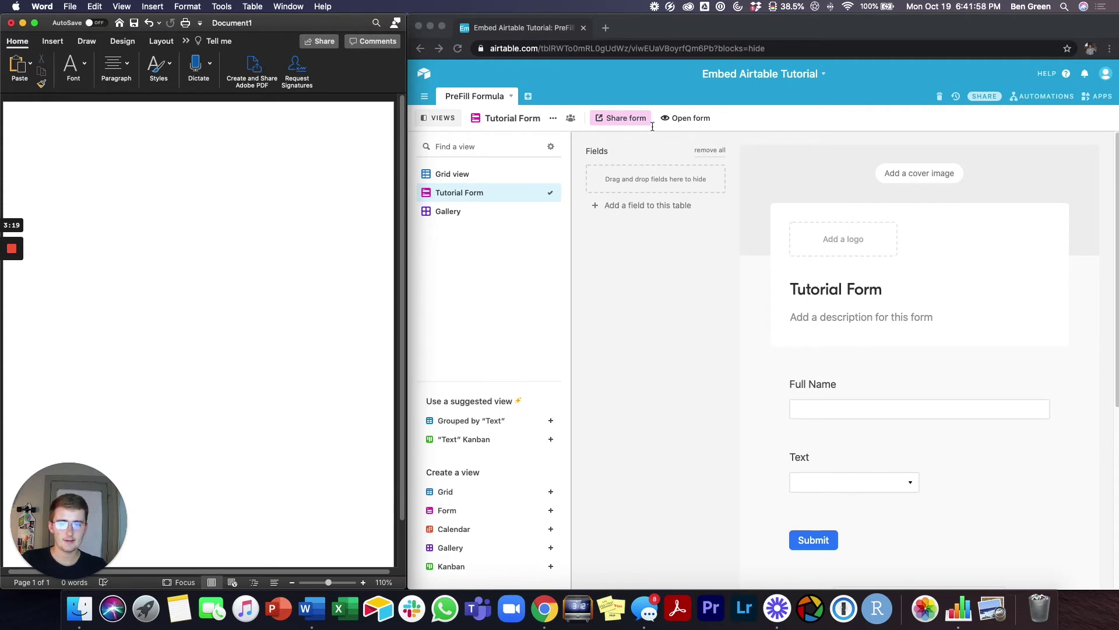
Step: Open the Tutorial Form's embed page via Share form and select its iframe code
{"action": "left_click", "coordinate": [621, 120]}
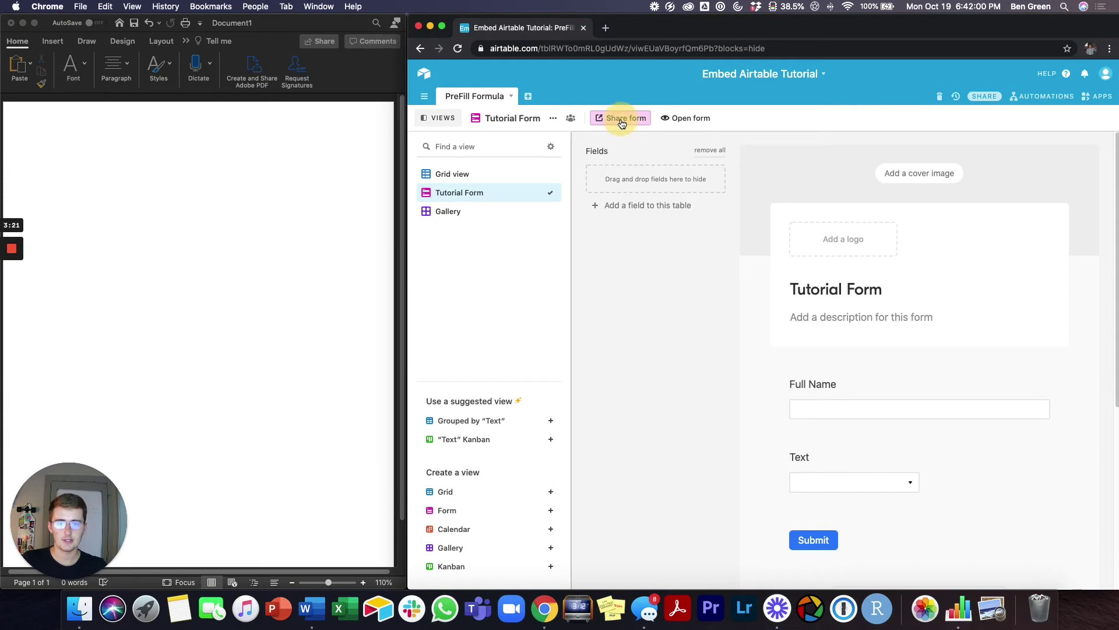
{"action": "left_click", "coordinate": [621, 121]}
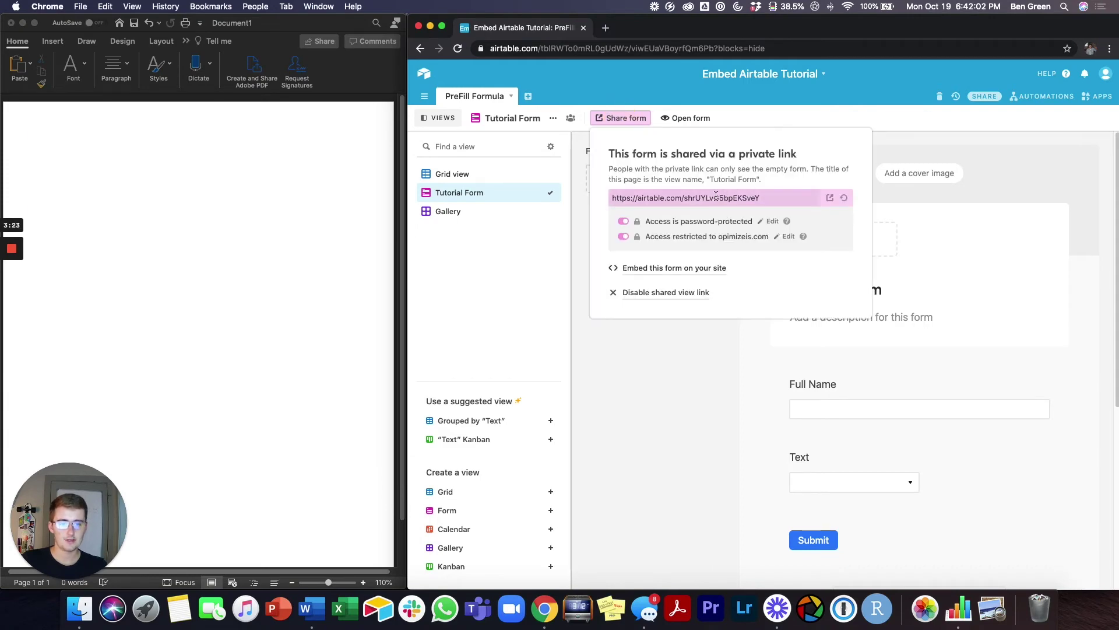
{"action": "left_click", "coordinate": [680, 272]}
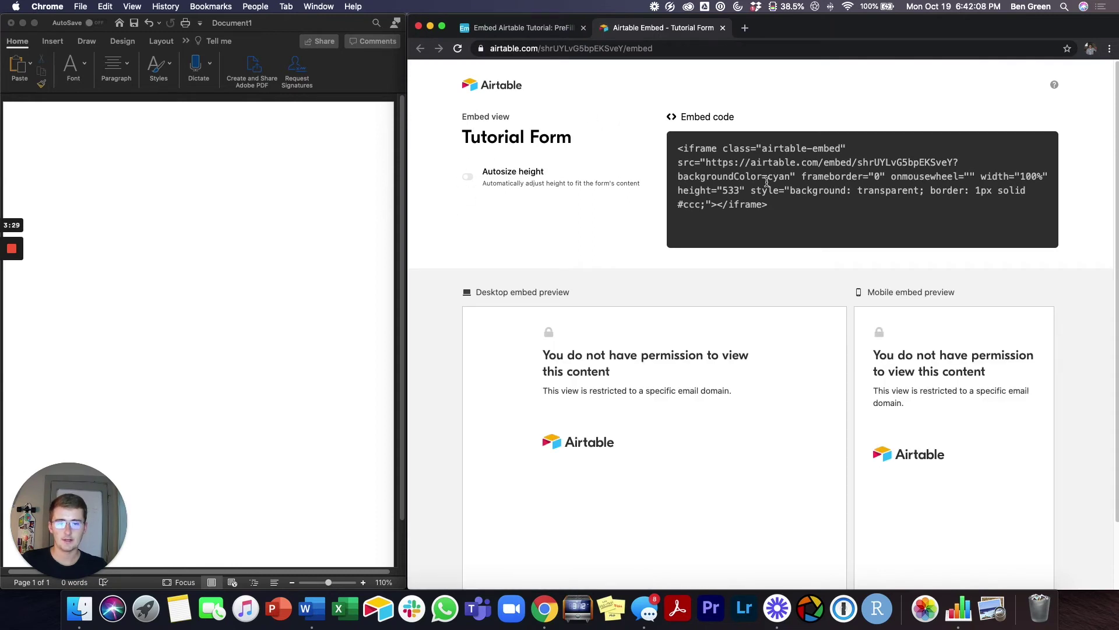
{"action": "scroll", "coordinate": [837, 213], "scroll_direction": "down", "scroll_amount": 2}
{"action": "scroll", "coordinate": [839, 214], "scroll_direction": "up", "scroll_amount": 2}
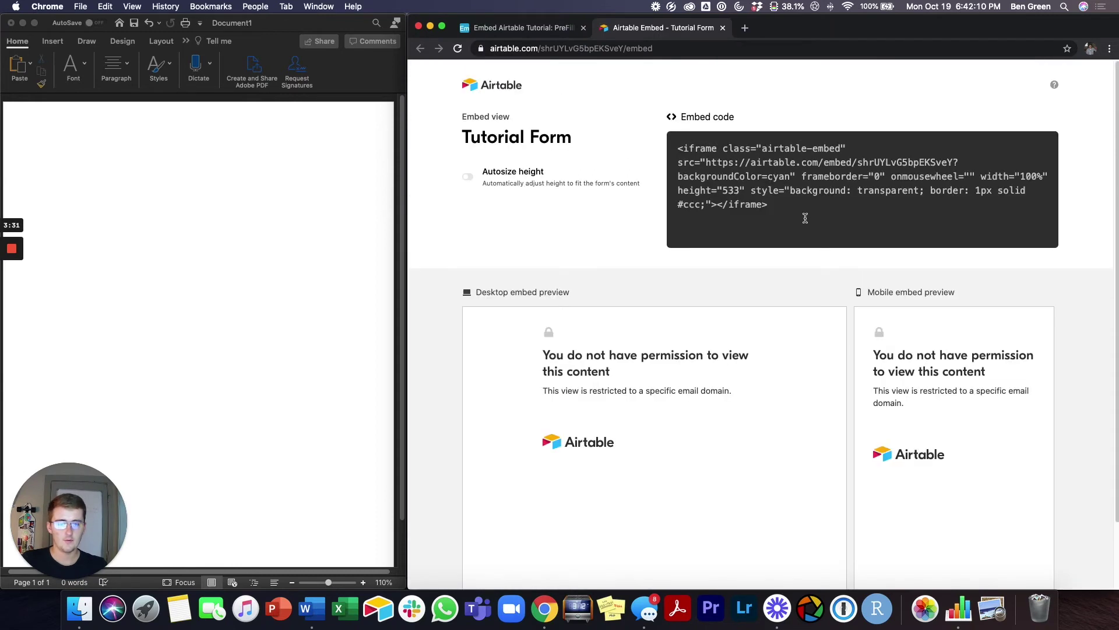
{"action": "left_click", "coordinate": [805, 218]}
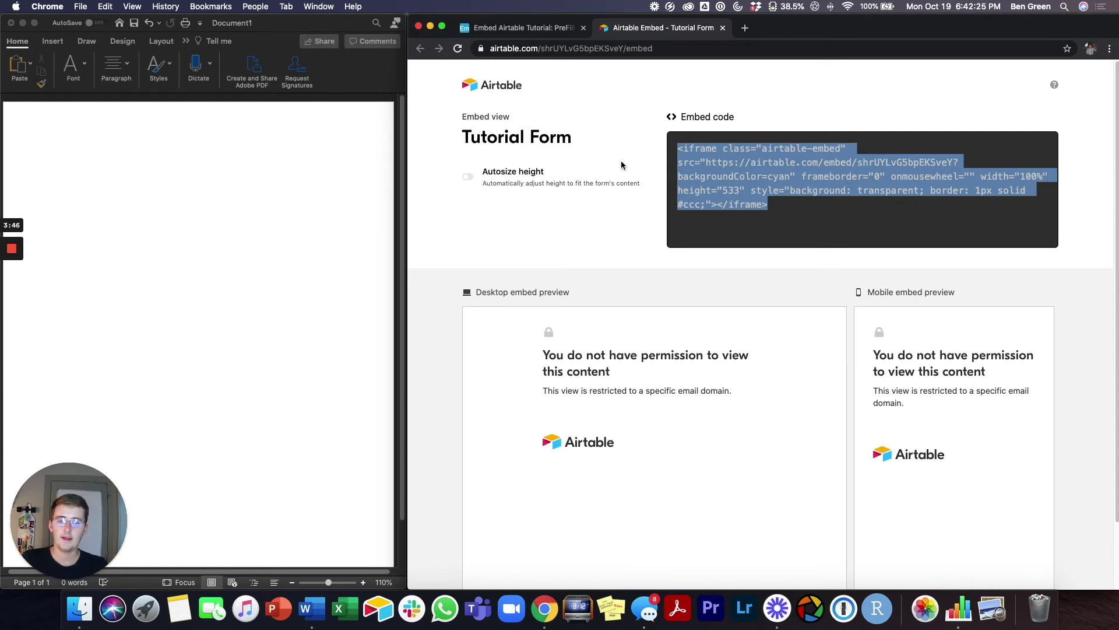
Step: Compare Autosize height on and off, leave it off, and select the plain iframe code
{"action": "left_click", "coordinate": [473, 181]}
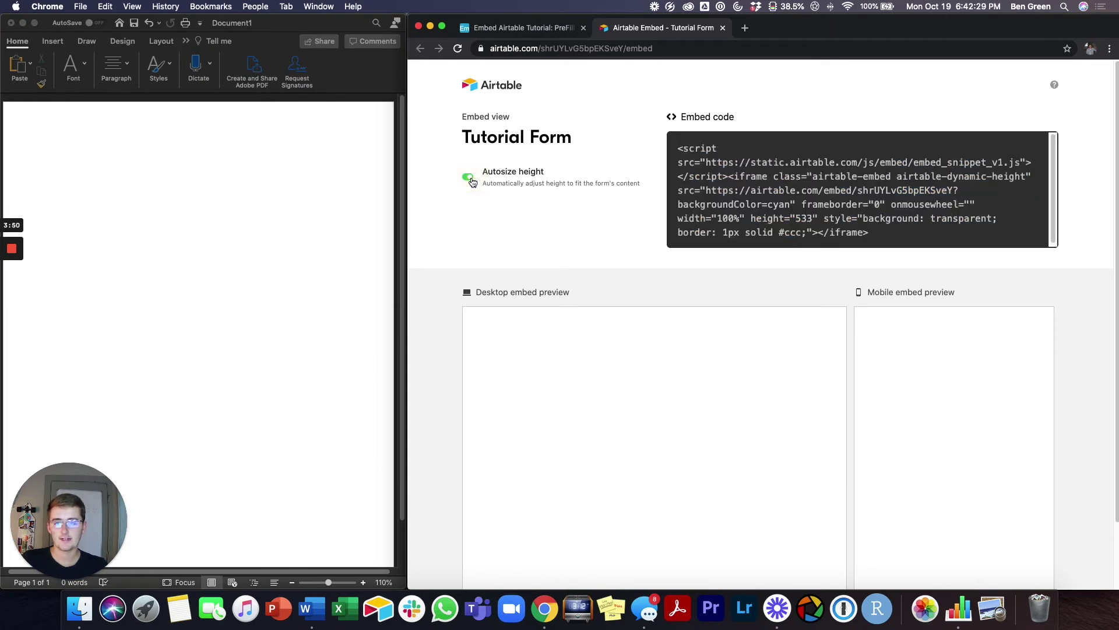
{"action": "left_click", "coordinate": [472, 182]}
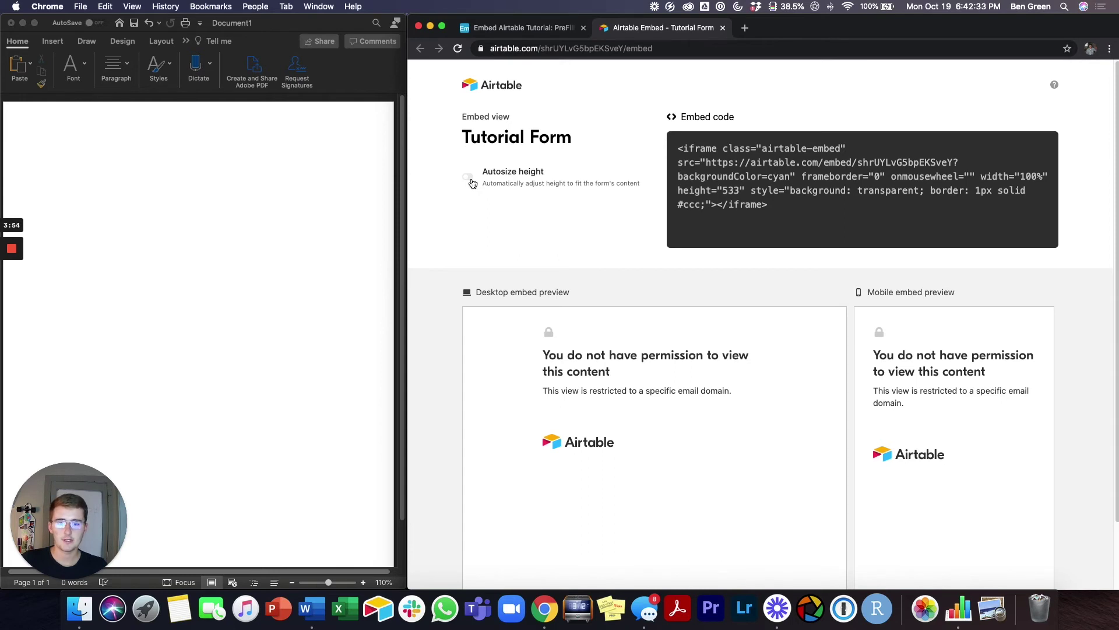
{"action": "scroll", "coordinate": [473, 184], "scroll_direction": "down", "scroll_amount": 1}
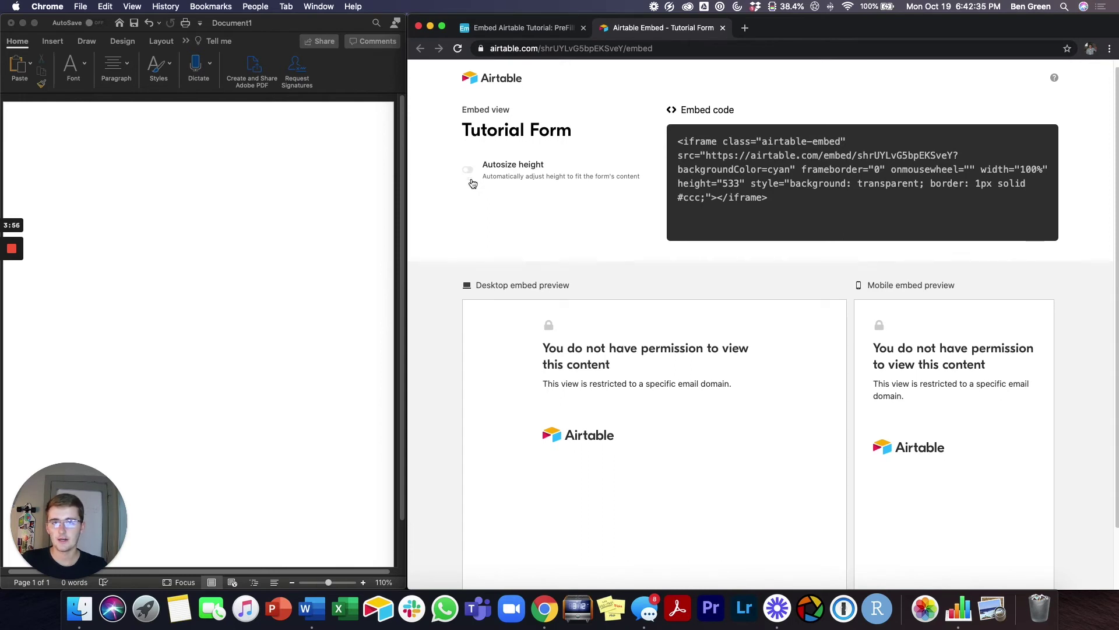
{"action": "scroll", "coordinate": [473, 184], "scroll_direction": "down", "scroll_amount": 1}
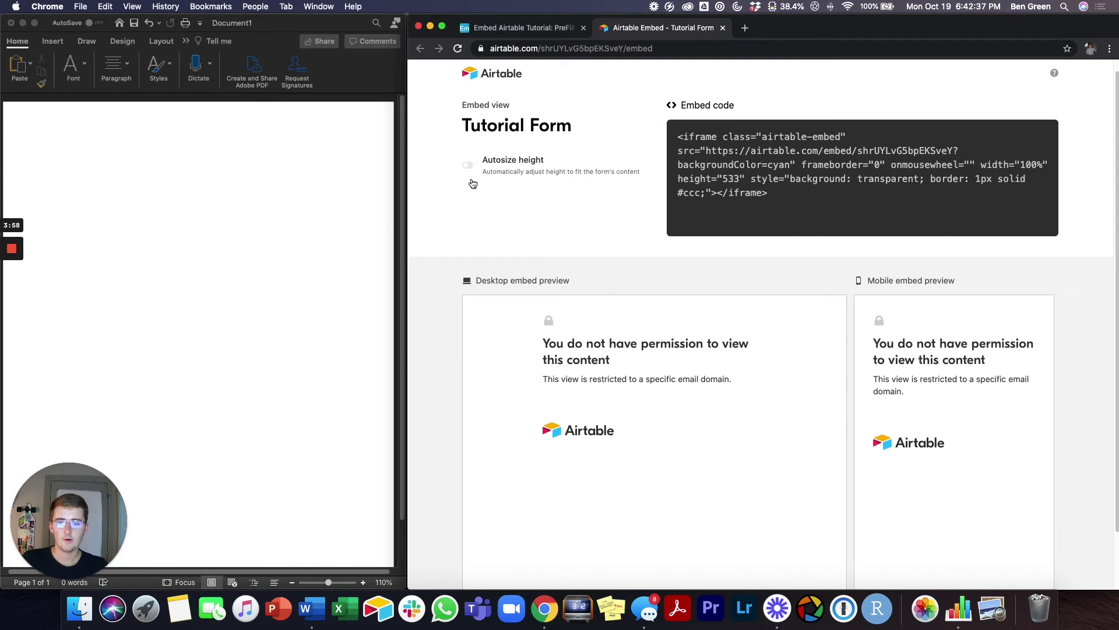
{"action": "scroll", "coordinate": [472, 180], "scroll_direction": "down", "scroll_amount": 1}
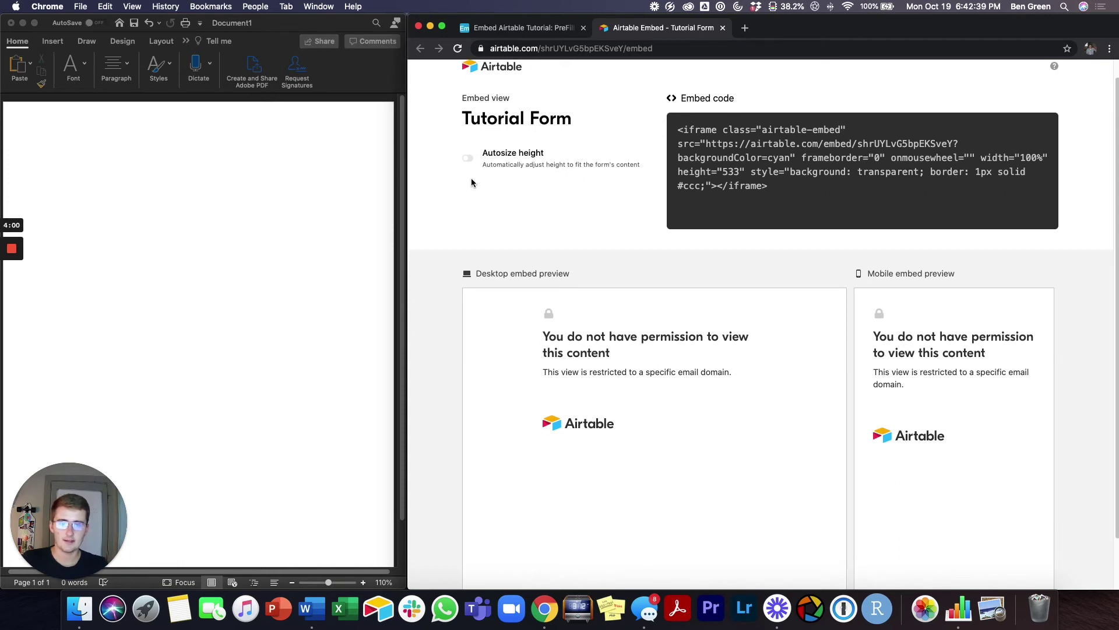
{"action": "scroll", "coordinate": [471, 181], "scroll_direction": "down", "scroll_amount": 1}
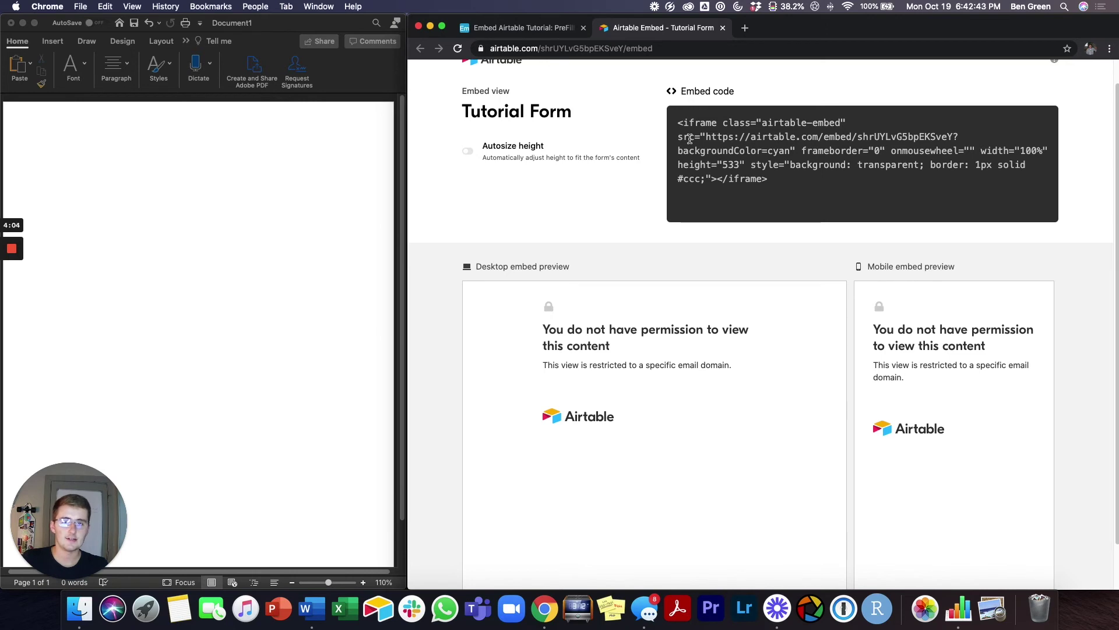
{"action": "left_click", "coordinate": [469, 152]}
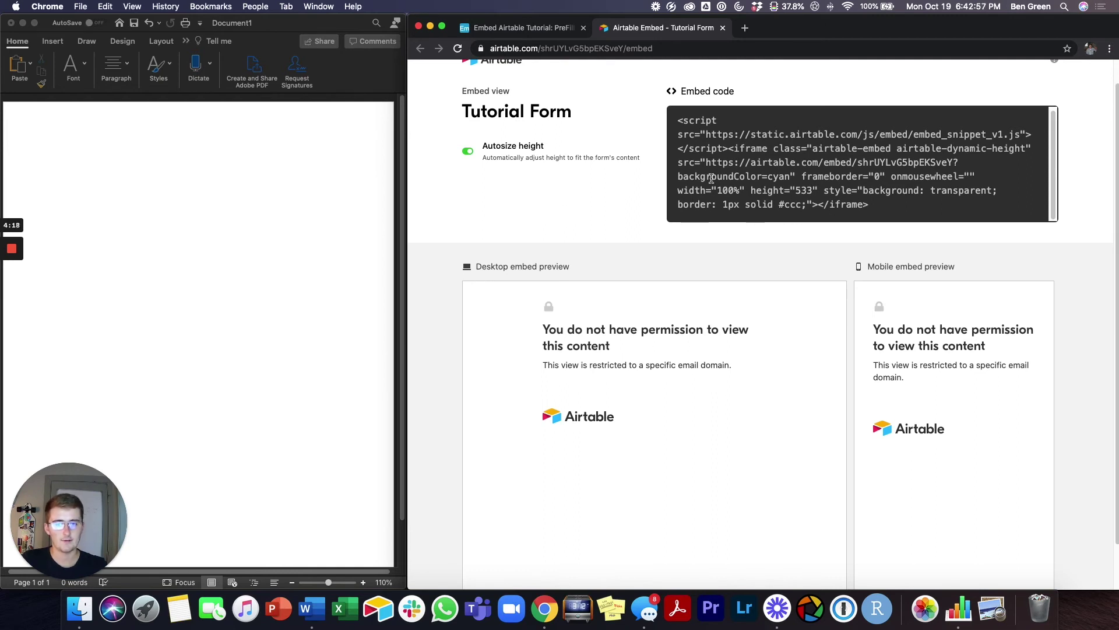
{"action": "left_click", "coordinate": [472, 154]}
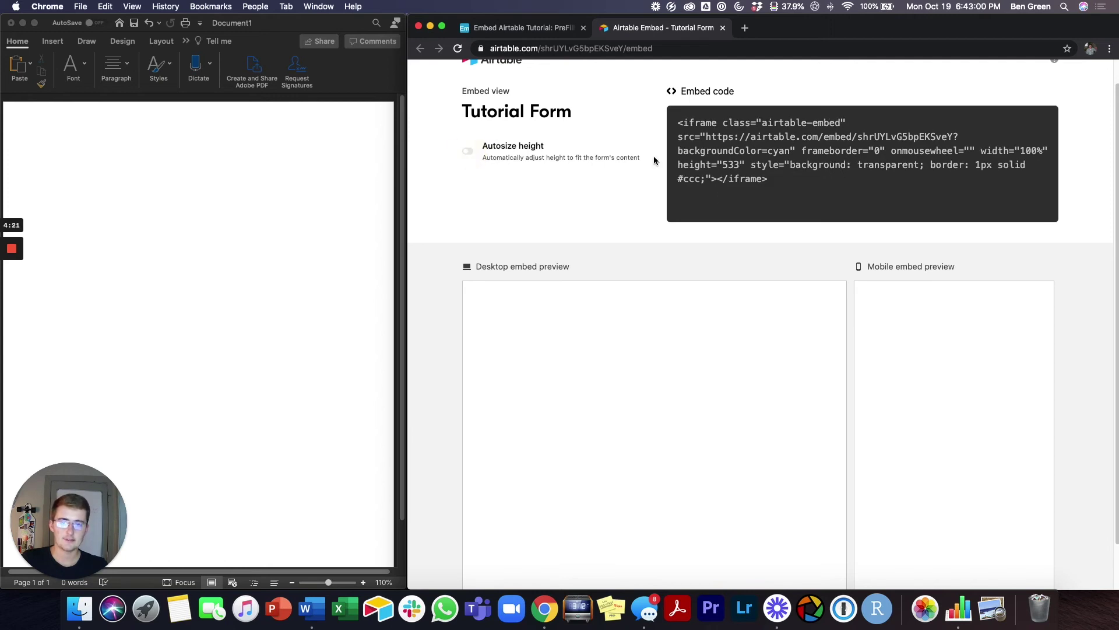
{"action": "left_click", "coordinate": [790, 191]}
{"action": "key", "text": "super+c"}
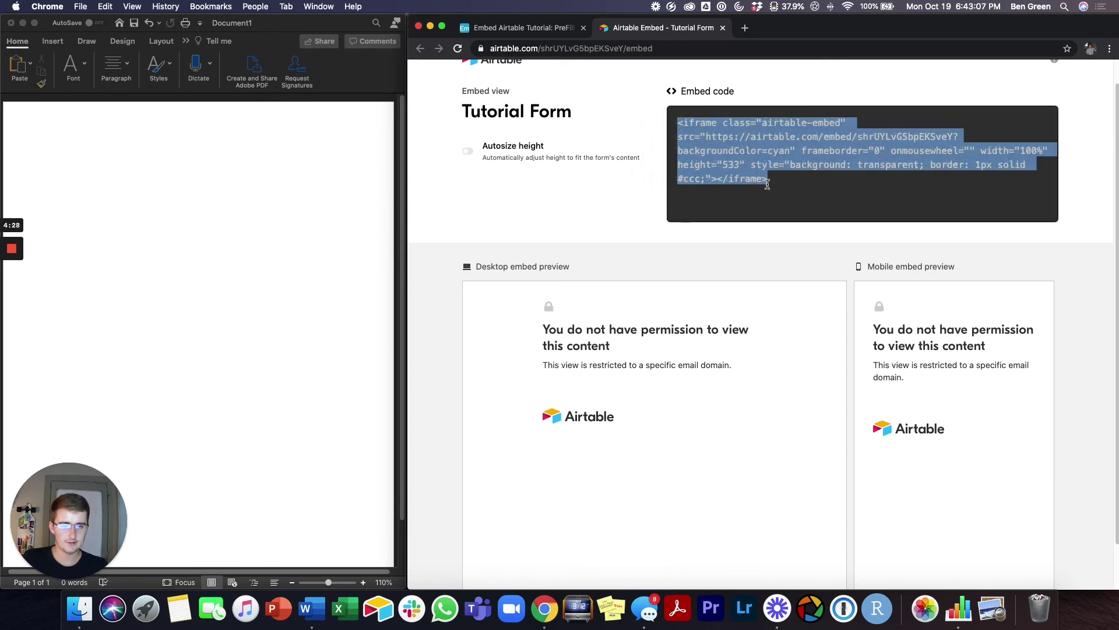
Step: Paste the form's iframe code into Word and change its height from 533 to 1010
{"action": "left_click", "coordinate": [224, 147]}
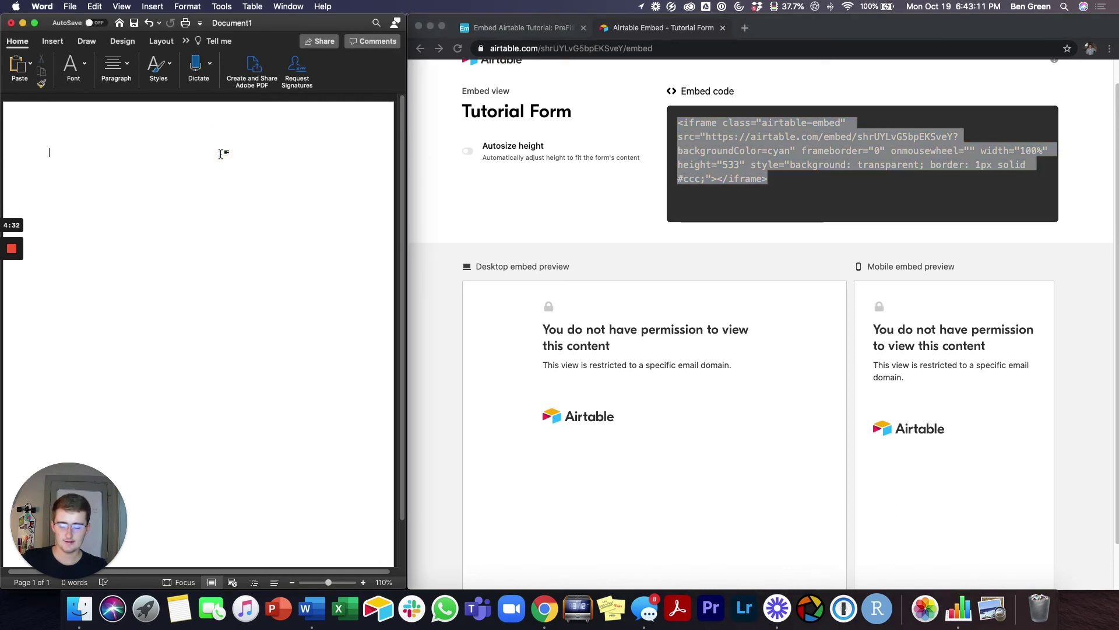
{"action": "key", "text": "super+v"}
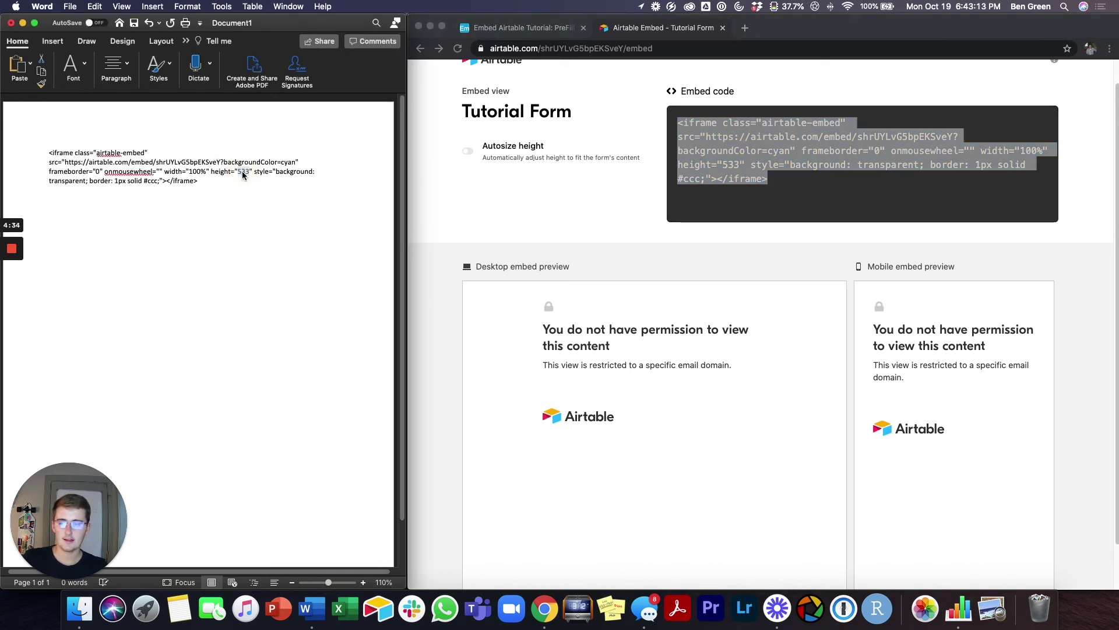
{"action": "type", "text": "1"}
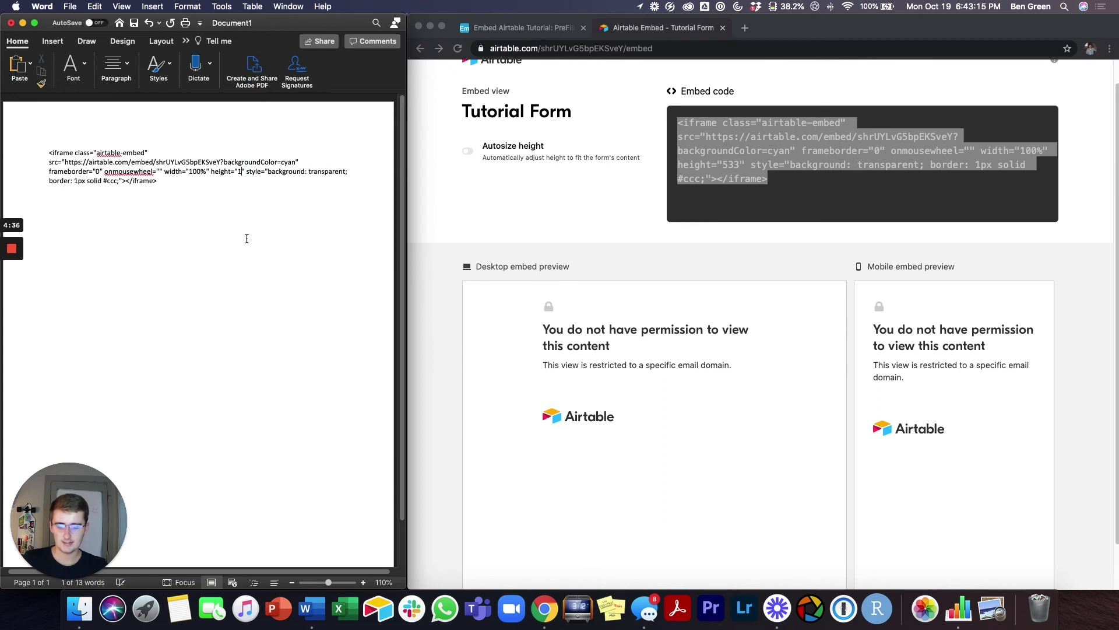
{"action": "type", "text": "060"}
{"action": "key", "text": "BackSpace"}
{"action": "key", "text": "BackSpace"}
{"action": "key", "text": "BackSpace"}
{"action": "key", "text": "BackSpace"}
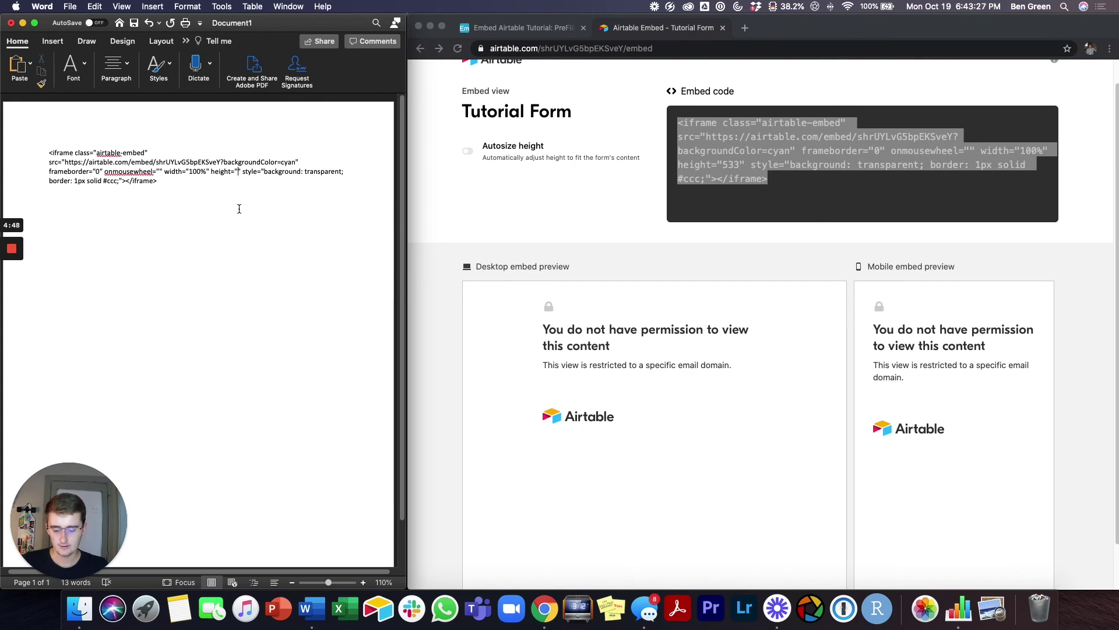
{"action": "type", "text": "1010"}
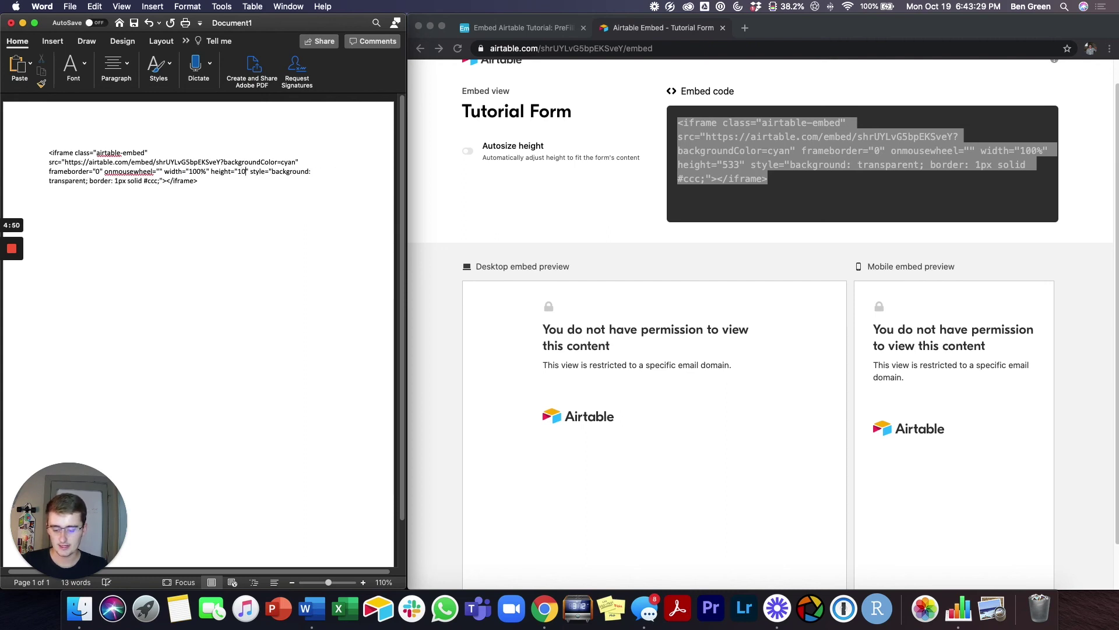
{"action": "left_click", "coordinate": [239, 213]}
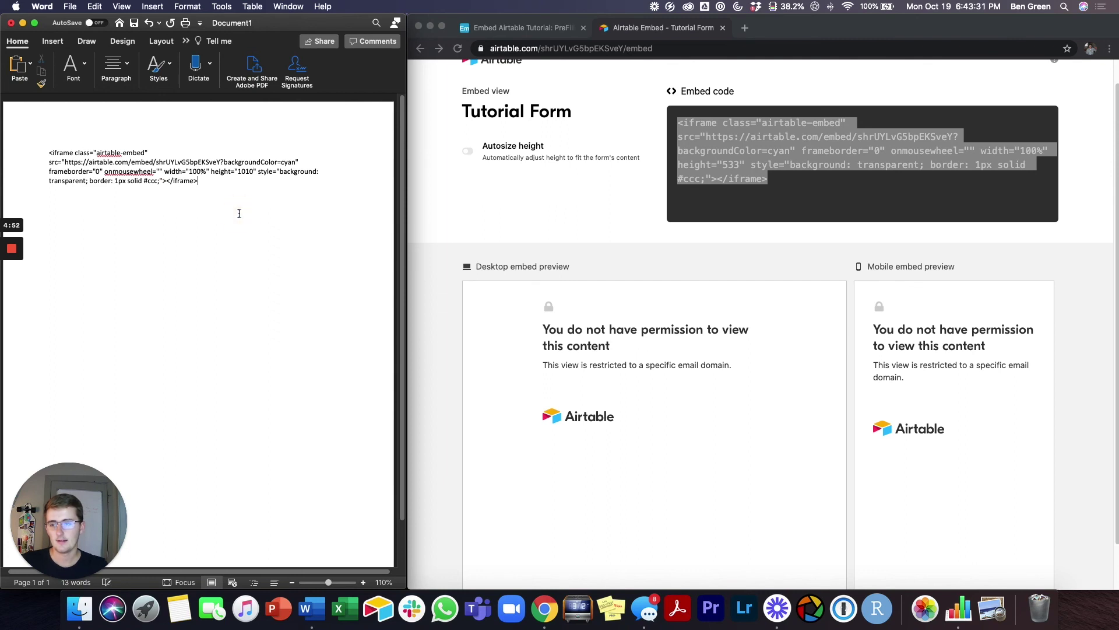
{"action": "scroll", "coordinate": [614, 248], "scroll_direction": "up", "scroll_amount": 1}
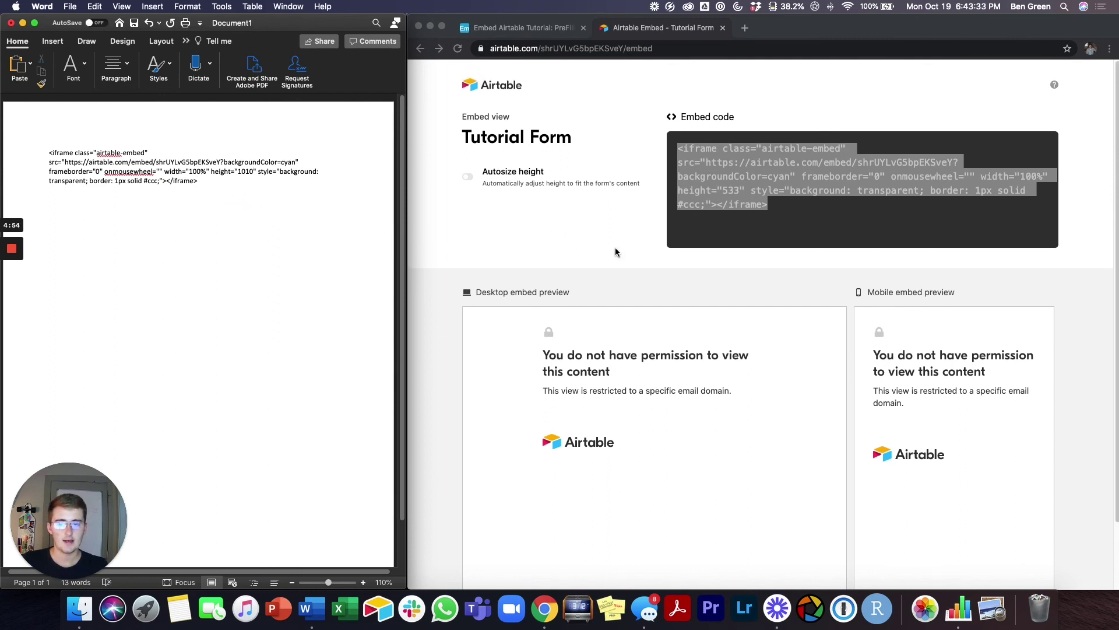